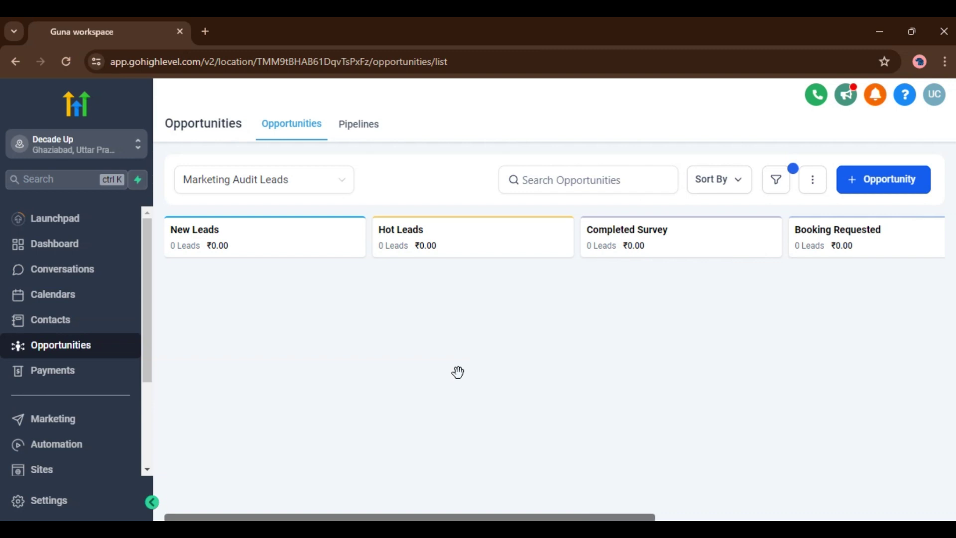
Open the pipeline dropdown and switch to the Pipelines management tab
key(alt)
key(alt)
click(264, 189)
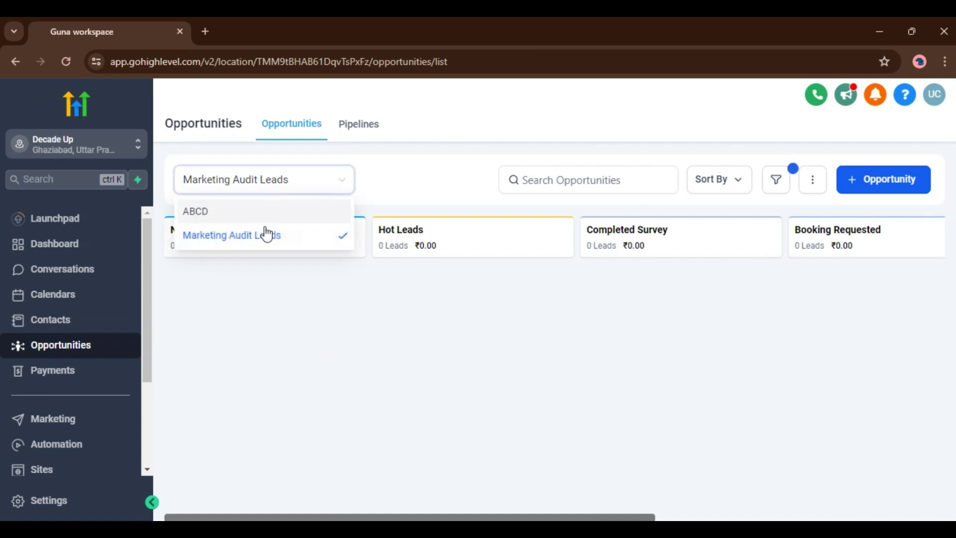
click(265, 324)
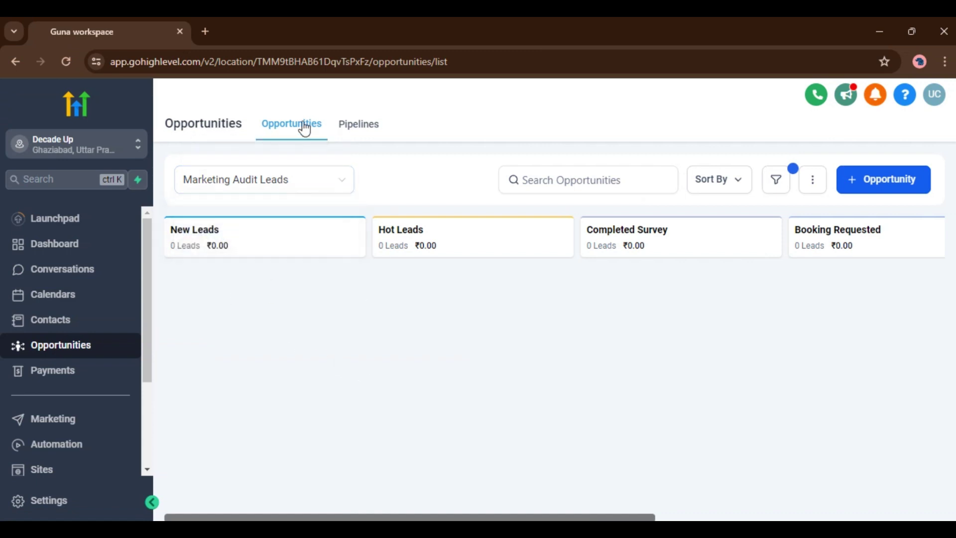
click(367, 130)
Start a new pipeline draft, add two more stages, then close it without saving
click(849, 187)
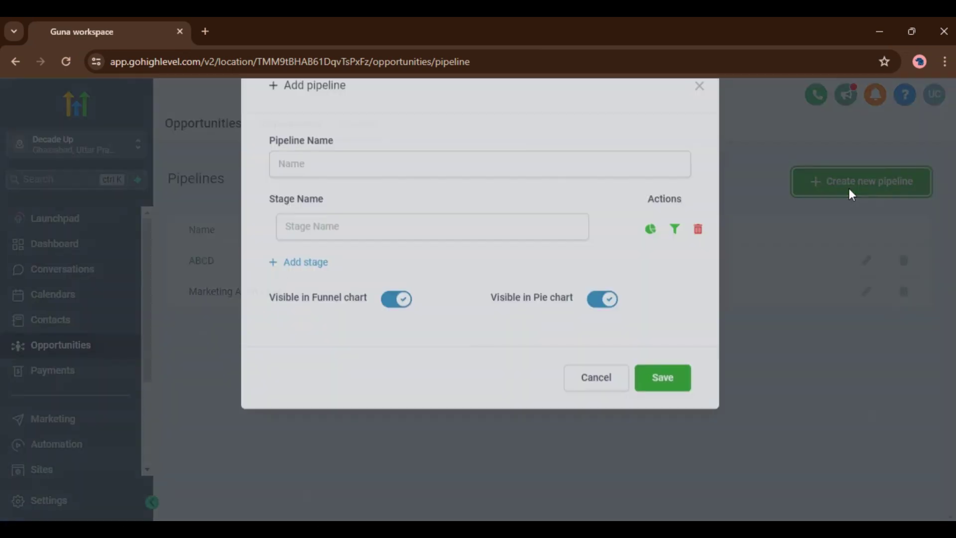
click(342, 202)
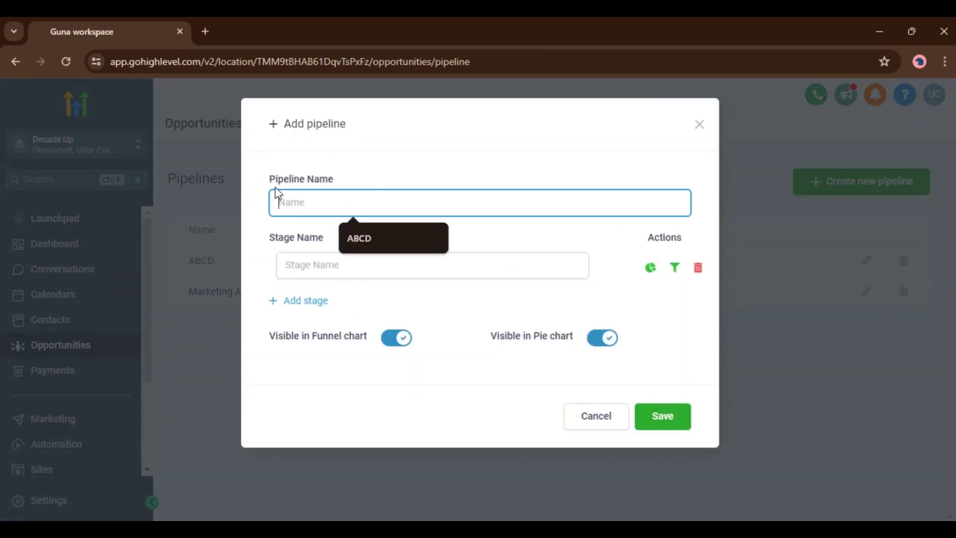
click(270, 177)
triple_click(271, 177)
triple_click(258, 260)
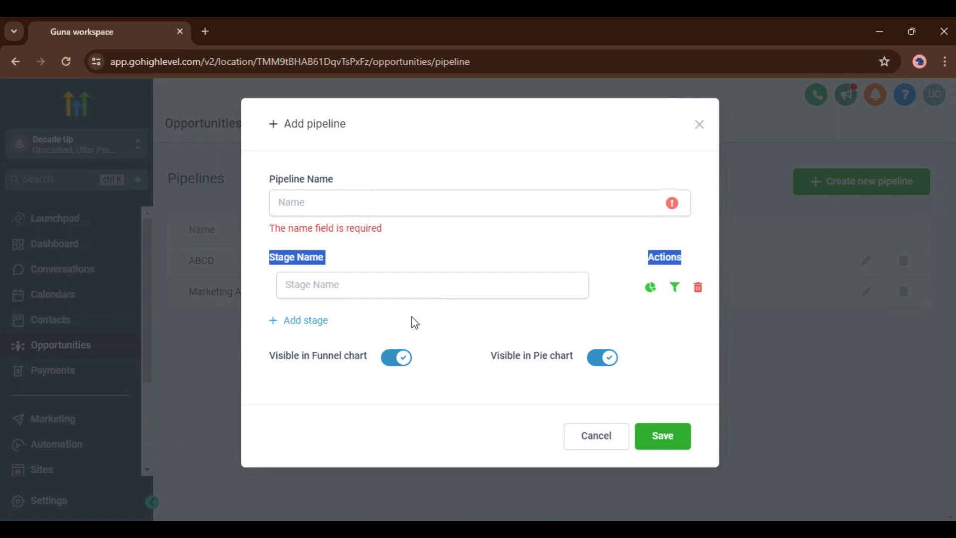
click(299, 321)
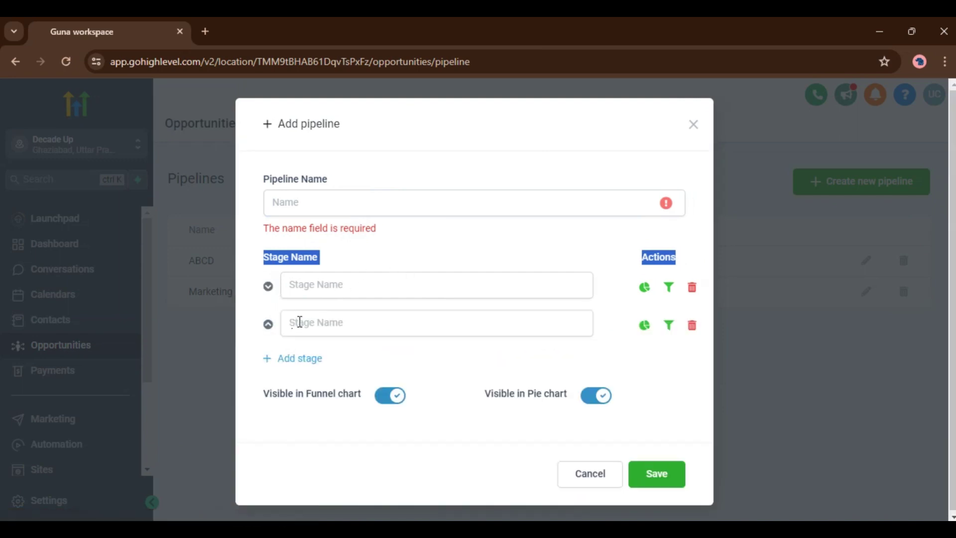
click(294, 362)
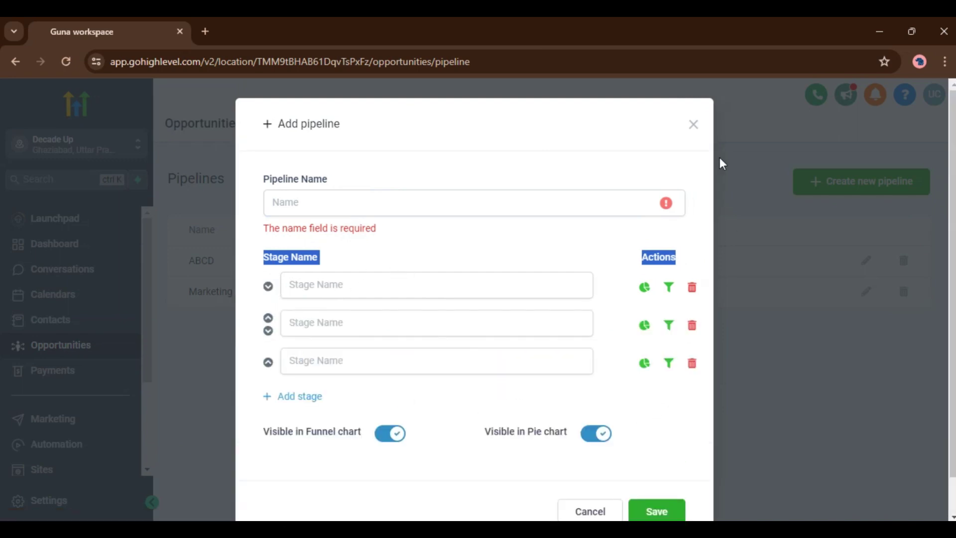
click(692, 124)
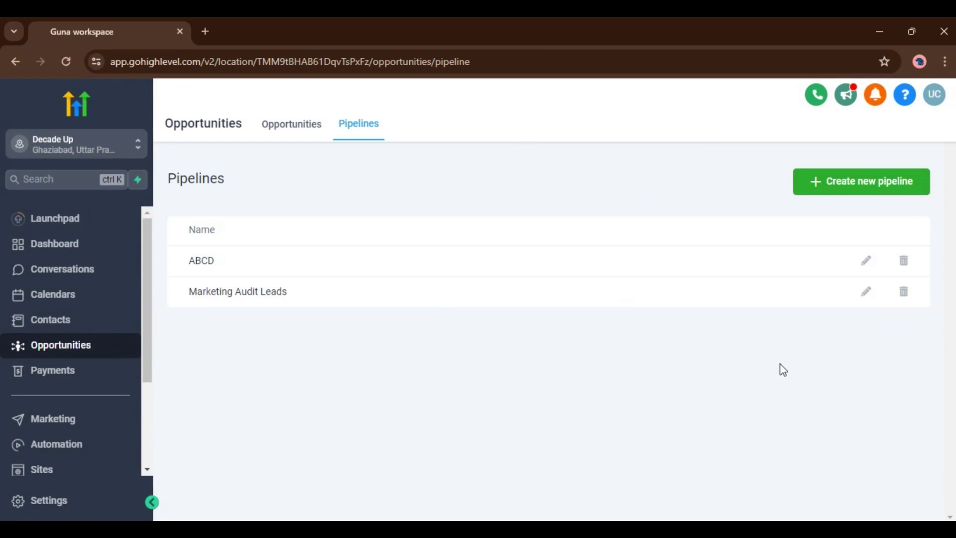
click(866, 292)
scroll(507, 287, down, 2)
scroll(506, 286, up, 2)
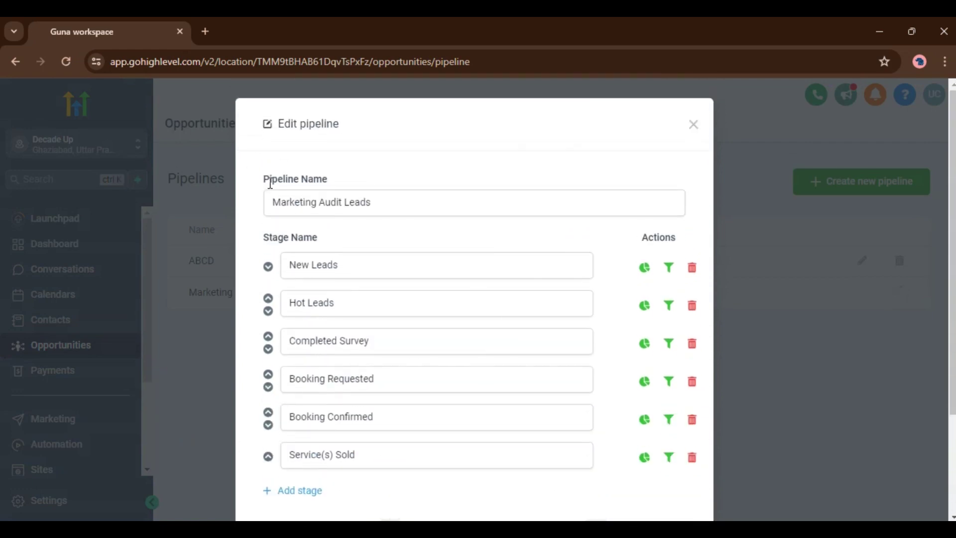
scroll(458, 239, down, 2)
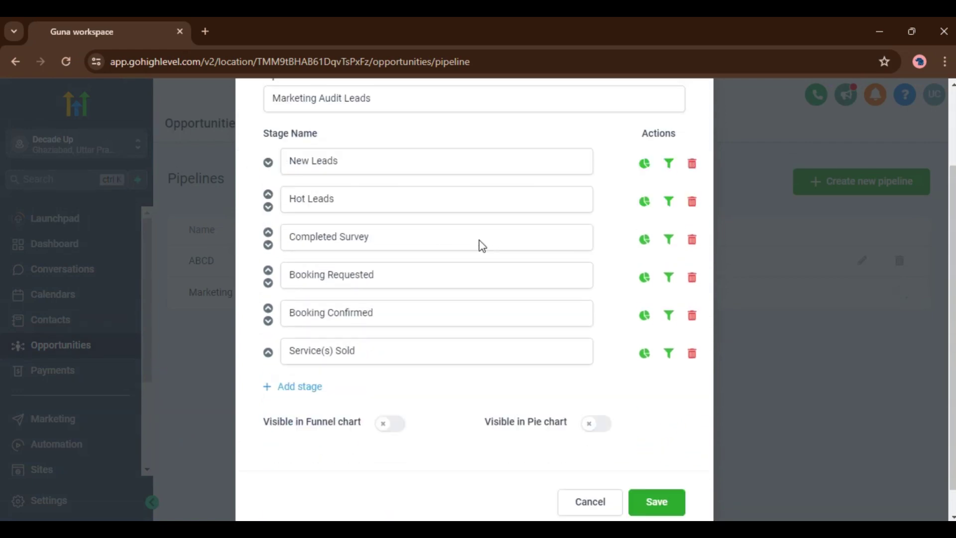
scroll(657, 299, up, 2)
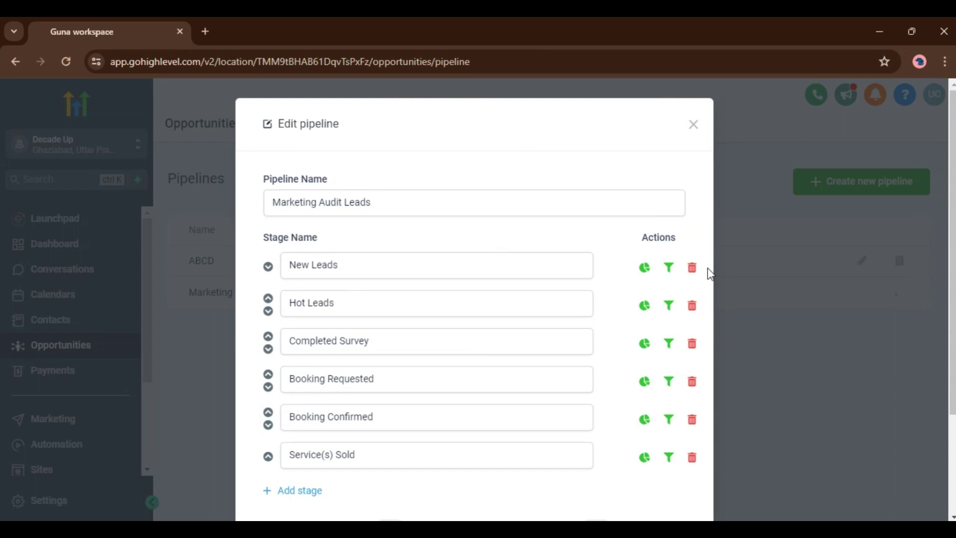
scroll(708, 271, down, 2)
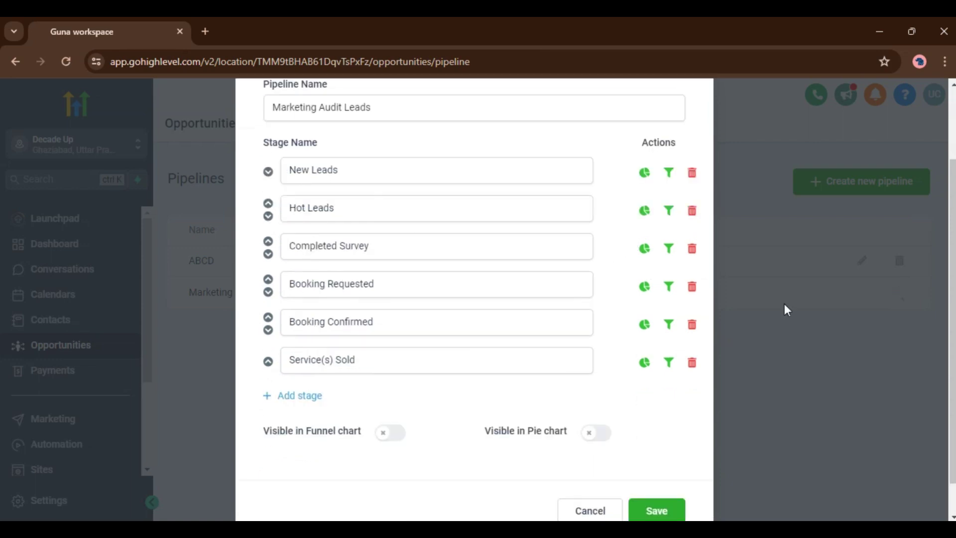
click(691, 324)
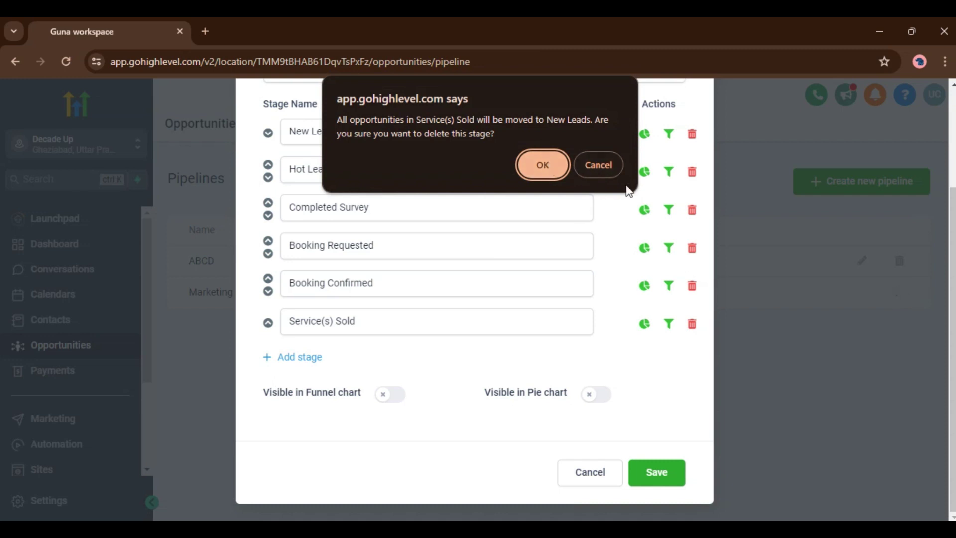
click(603, 169)
click(596, 471)
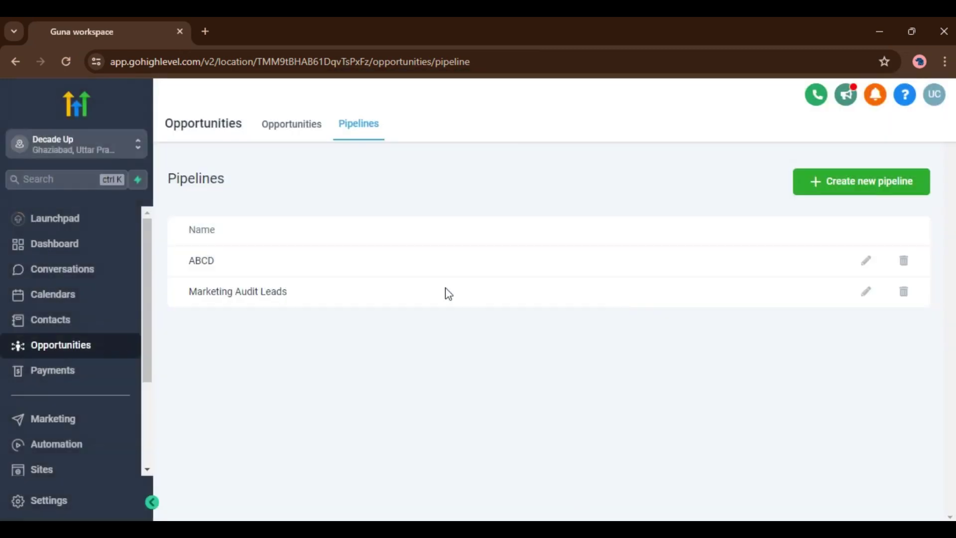
Go from Opportunities to Sites > Forms and bring up the Add Form options
click(291, 125)
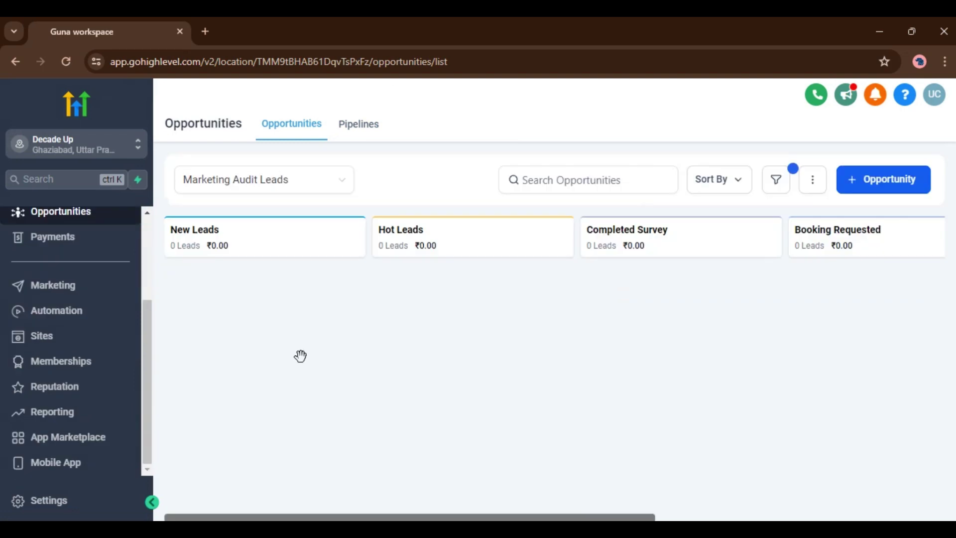
click(44, 345)
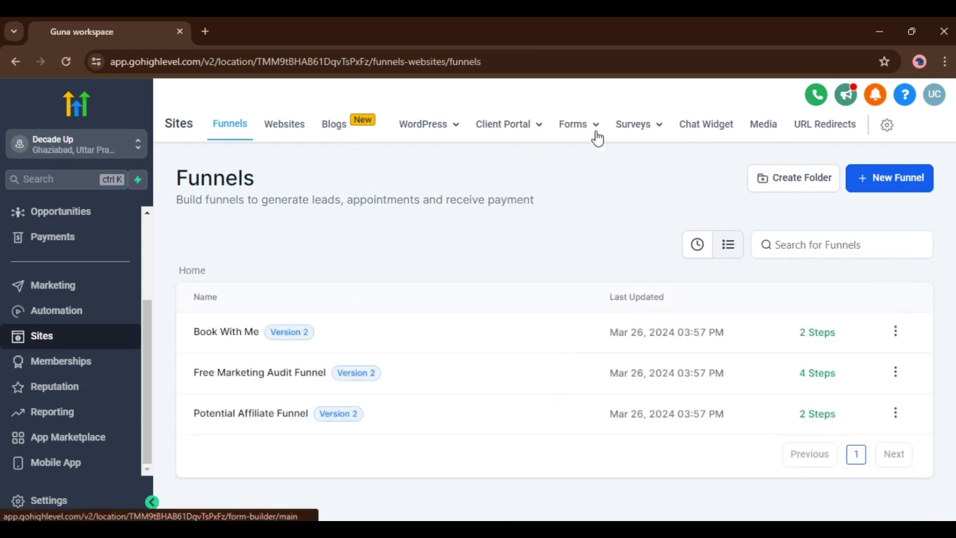
click(579, 151)
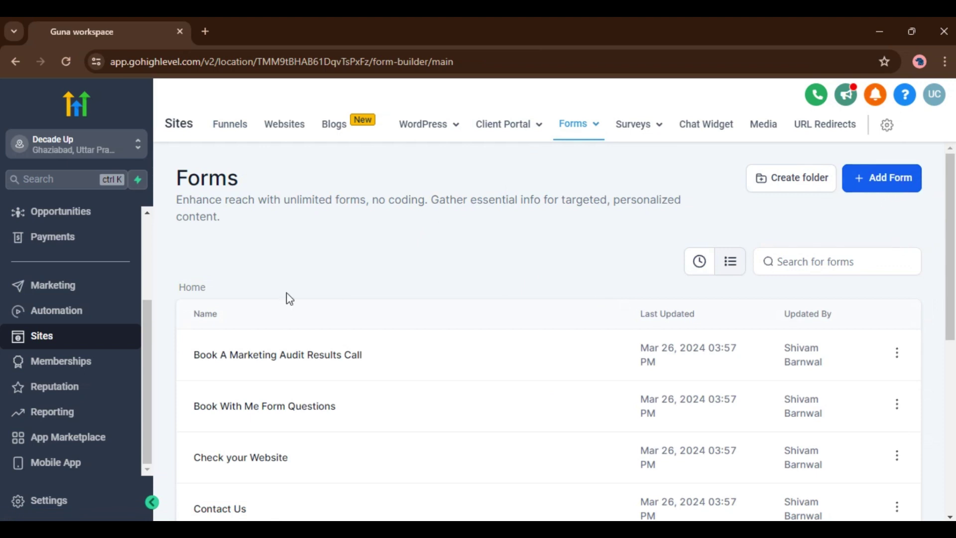
scroll(499, 323, down, 5)
scroll(499, 322, up, 4)
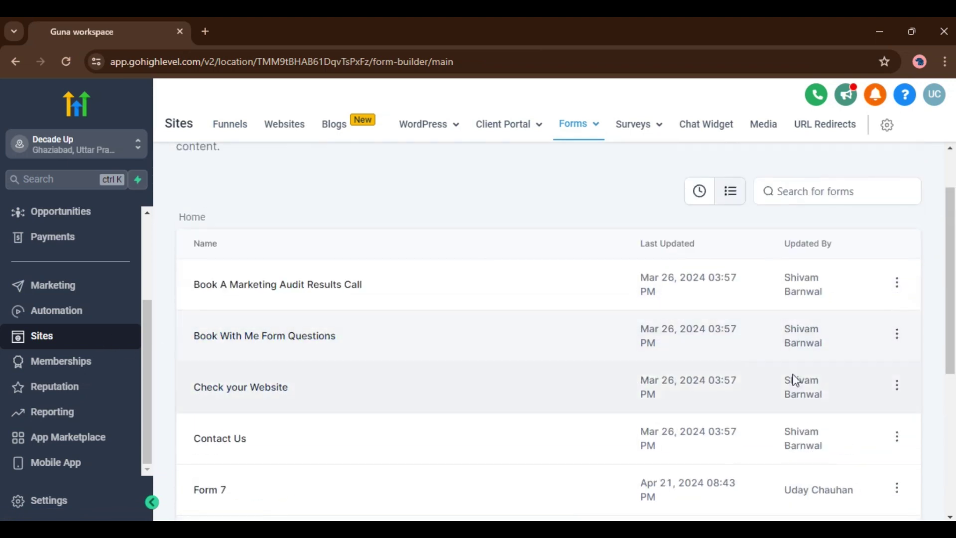
scroll(795, 381, up, 2)
click(873, 188)
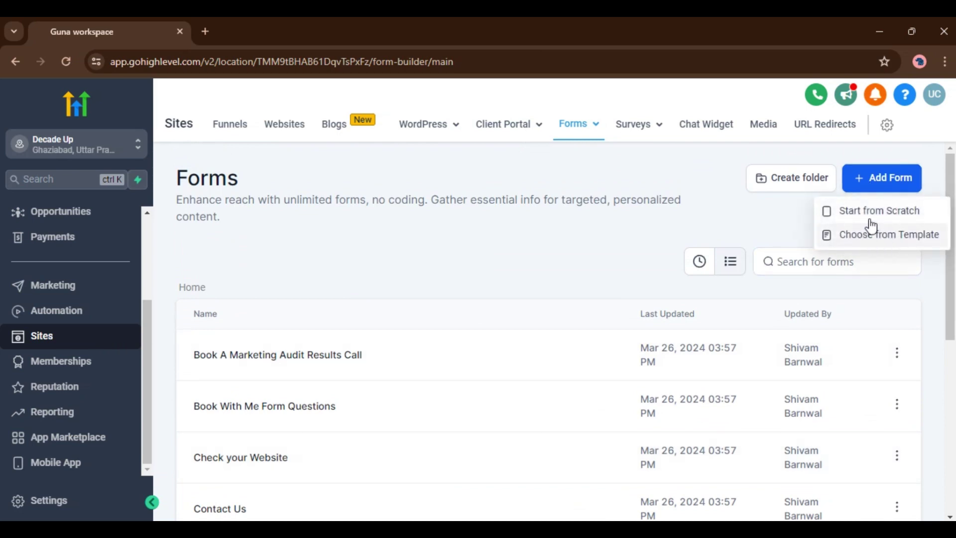
Start a blank form from scratch, creating Form 9 with name and email fields
click(879, 228)
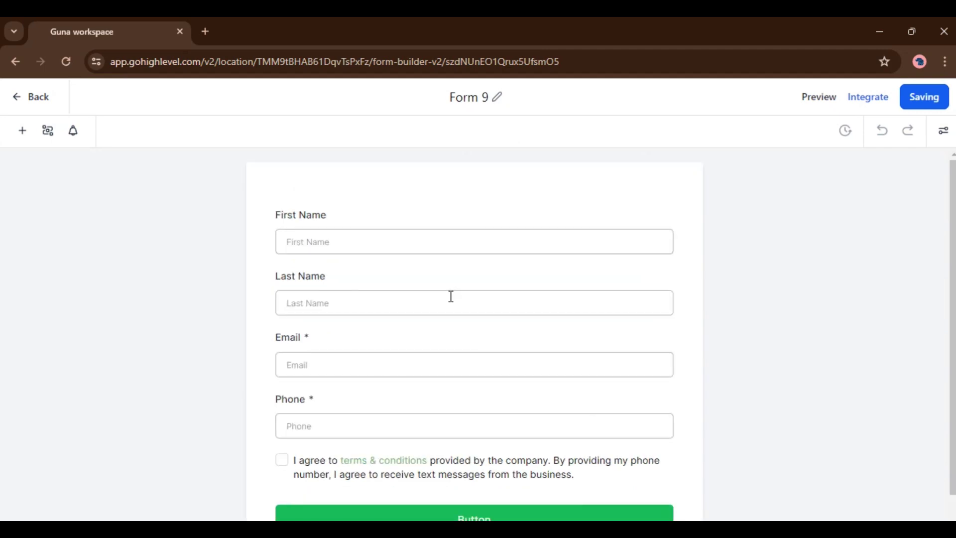
scroll(451, 296, down, 2)
scroll(451, 299, up, 2)
scroll(632, 280, down, 2)
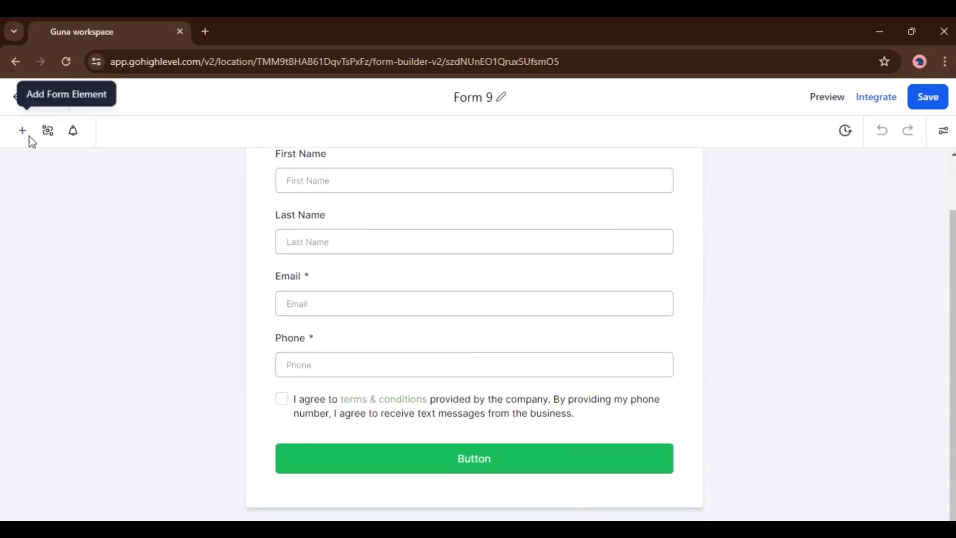
Add a Phone field from Quick Add below the Email field
click(22, 132)
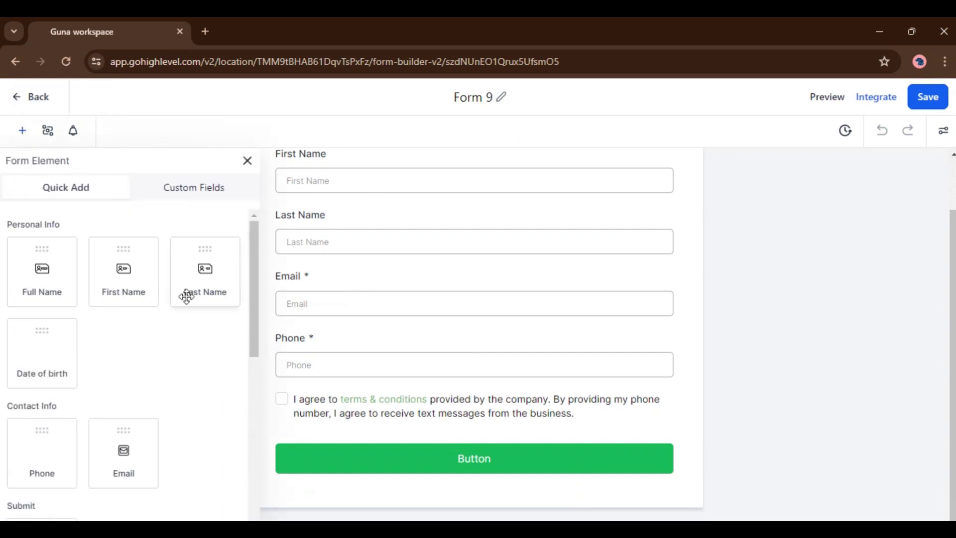
scroll(186, 311, down, 6)
scroll(179, 343, up, 3)
scroll(179, 356, up, 4)
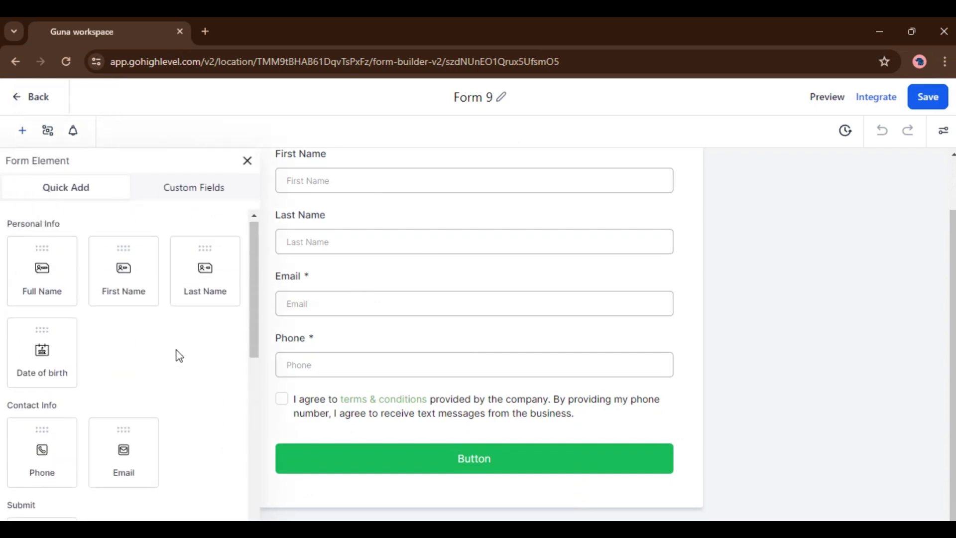
scroll(179, 356, down, 7)
scroll(176, 361, down, 3)
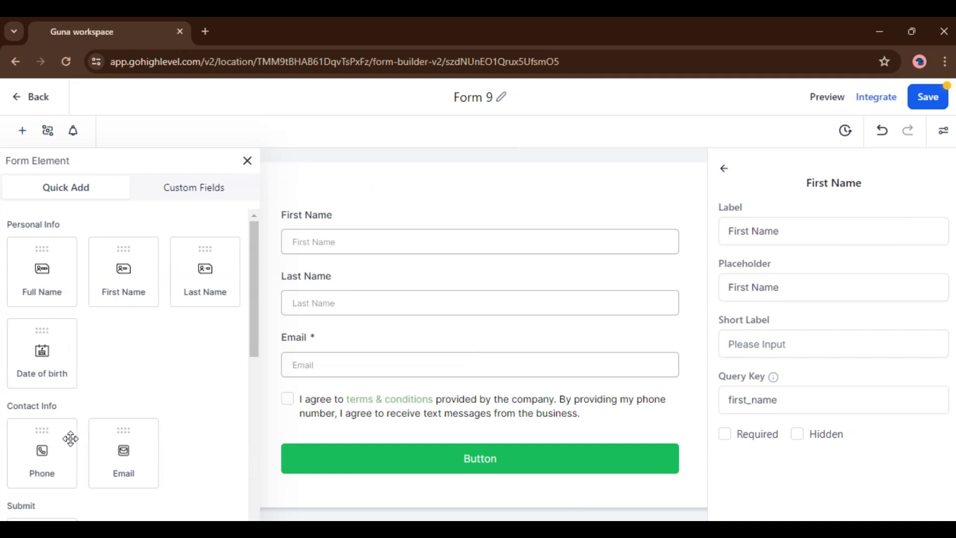
drag(35, 456, 355, 423)
scroll(388, 356, down, 2)
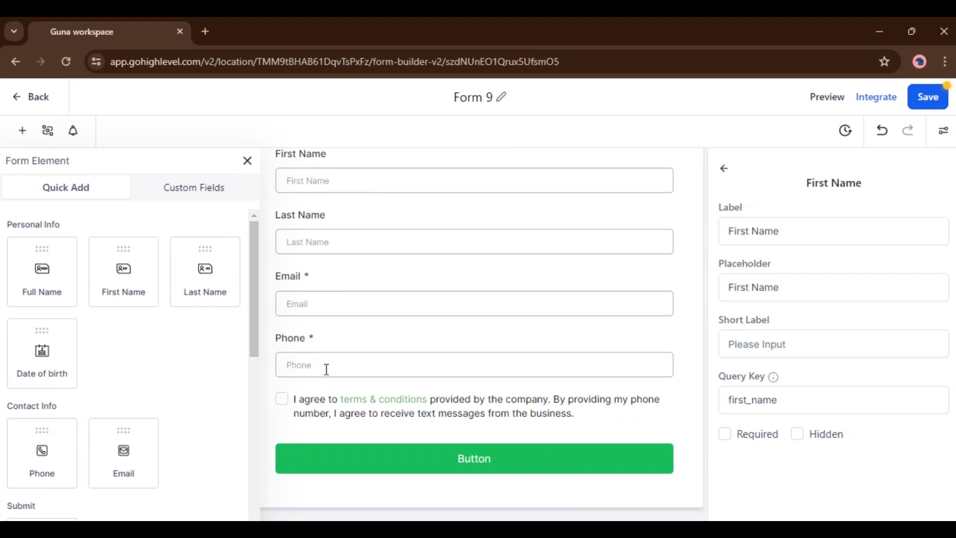
Switch to Opportunity custom fields and start a new Single Line field
click(174, 197)
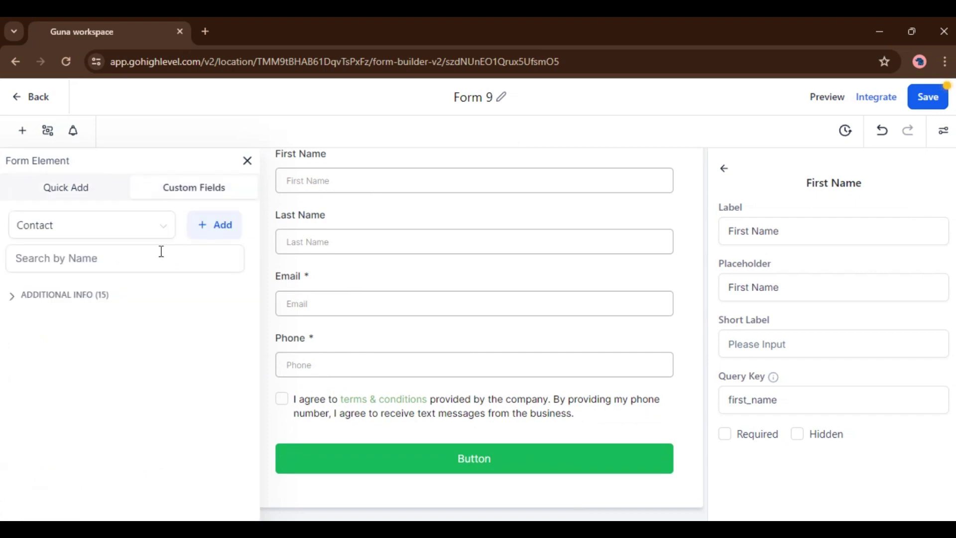
click(96, 224)
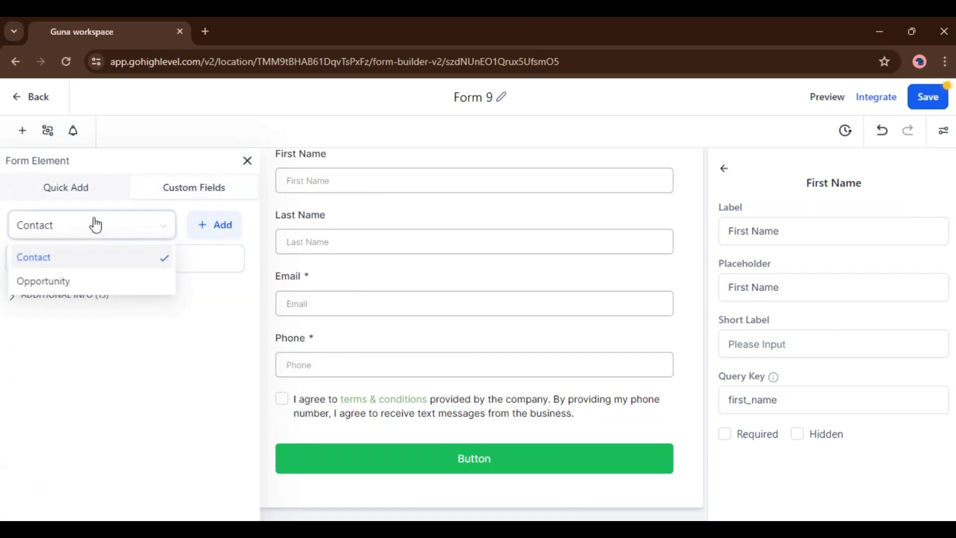
click(78, 285)
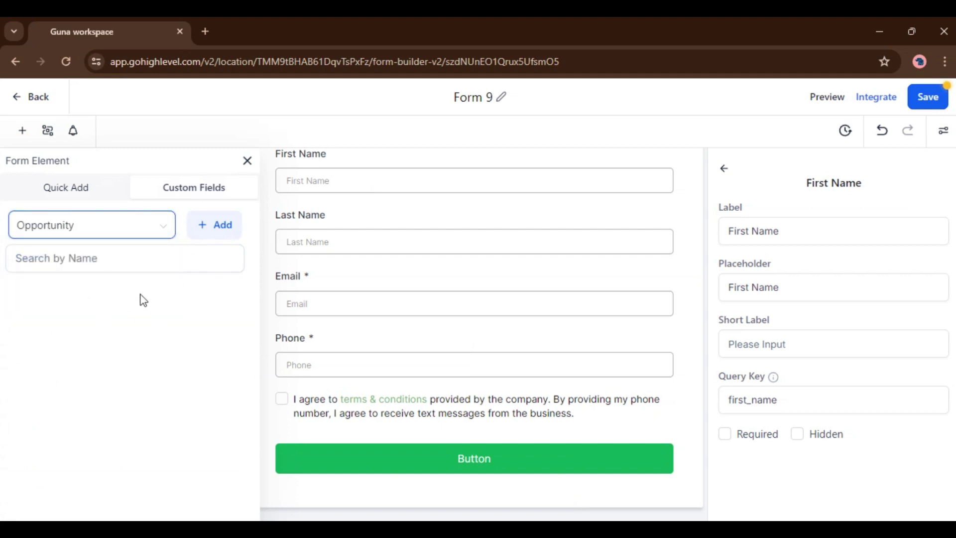
click(204, 230)
drag(208, 186, 291, 189)
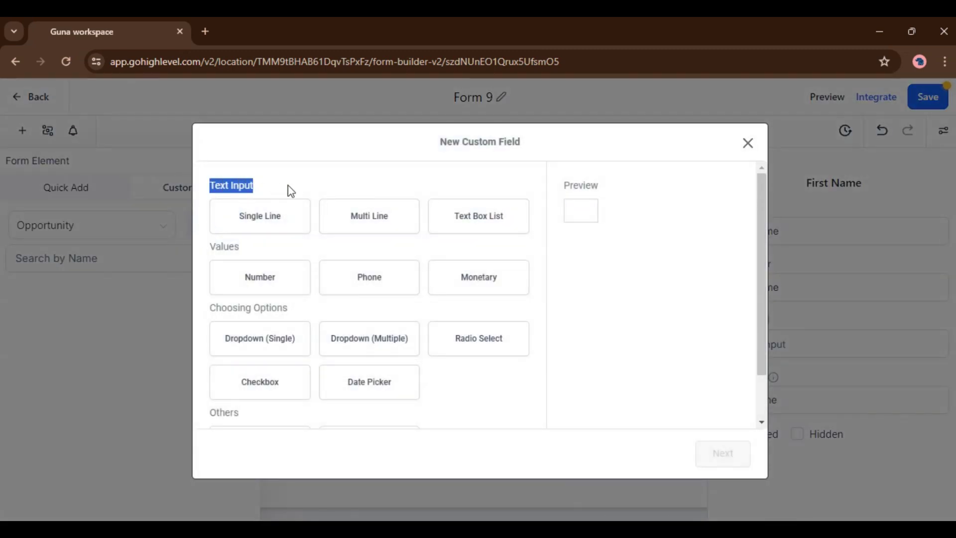
click(295, 214)
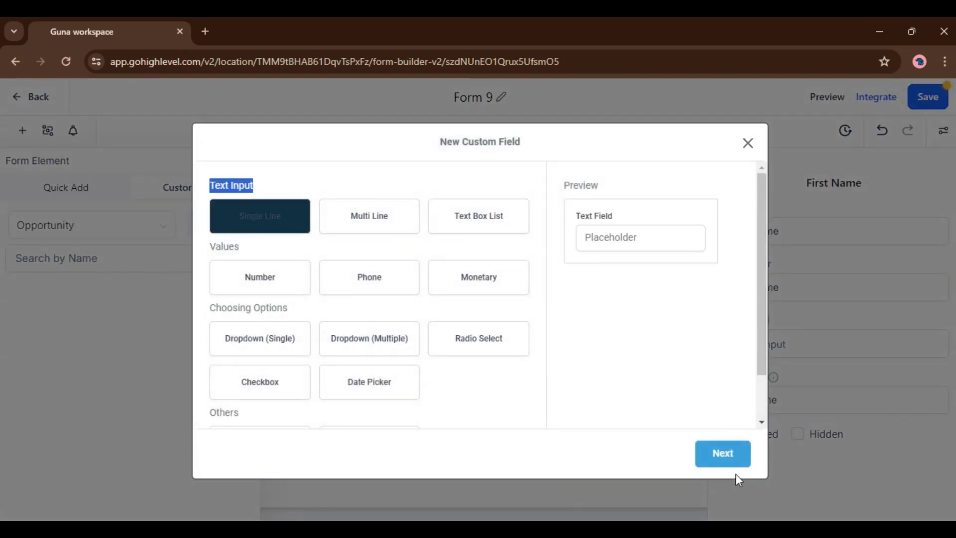
click(723, 454)
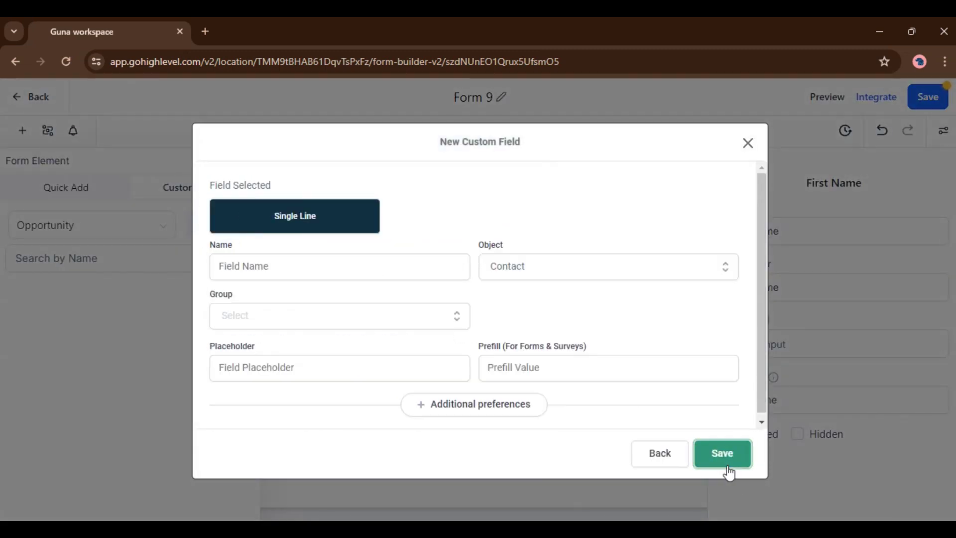
Name the field 'phone', assign it to Opportunity in the Opportunity Details group, and save
click(223, 266)
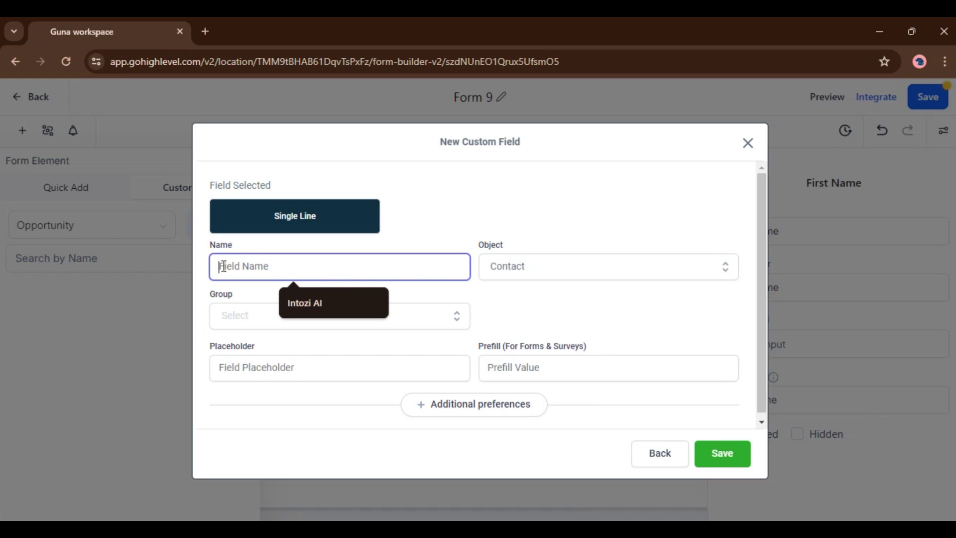
text(phone)
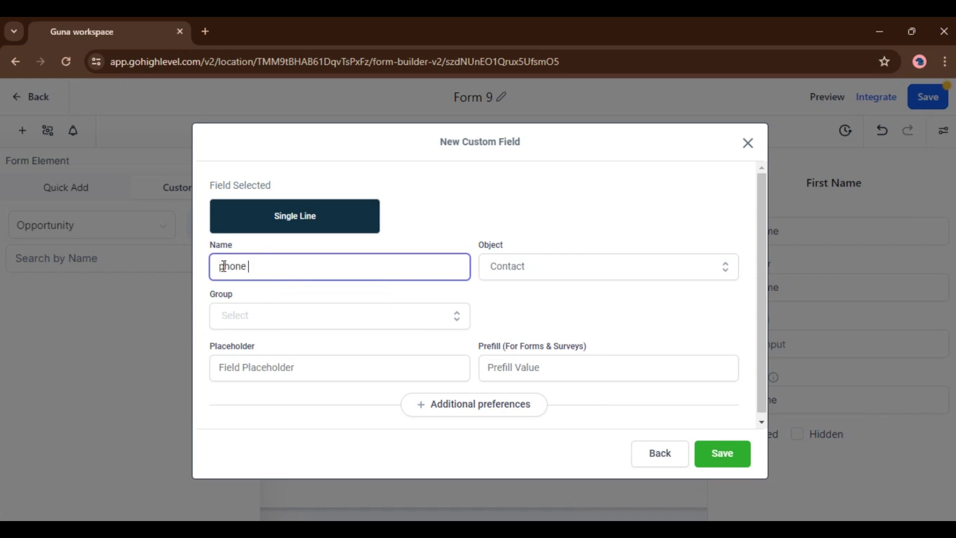
click(515, 271)
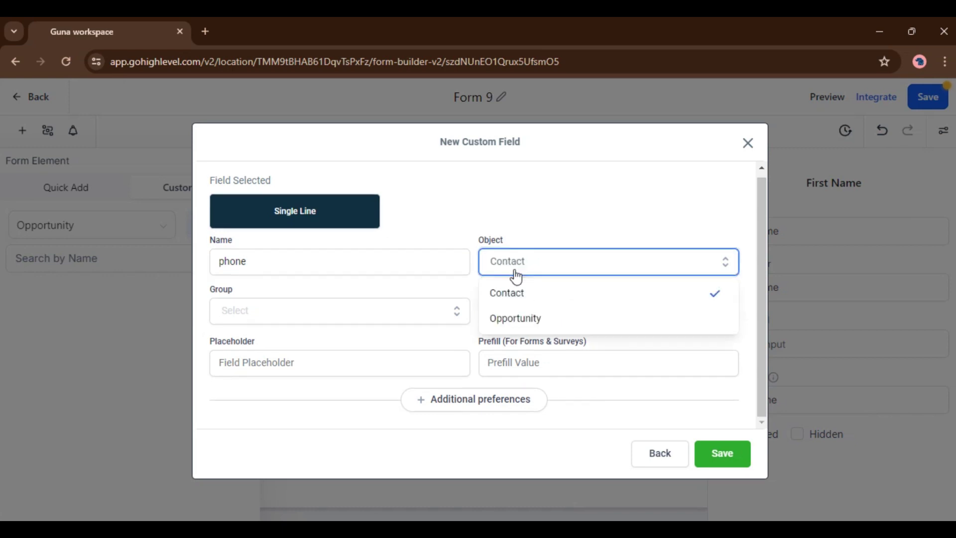
click(515, 328)
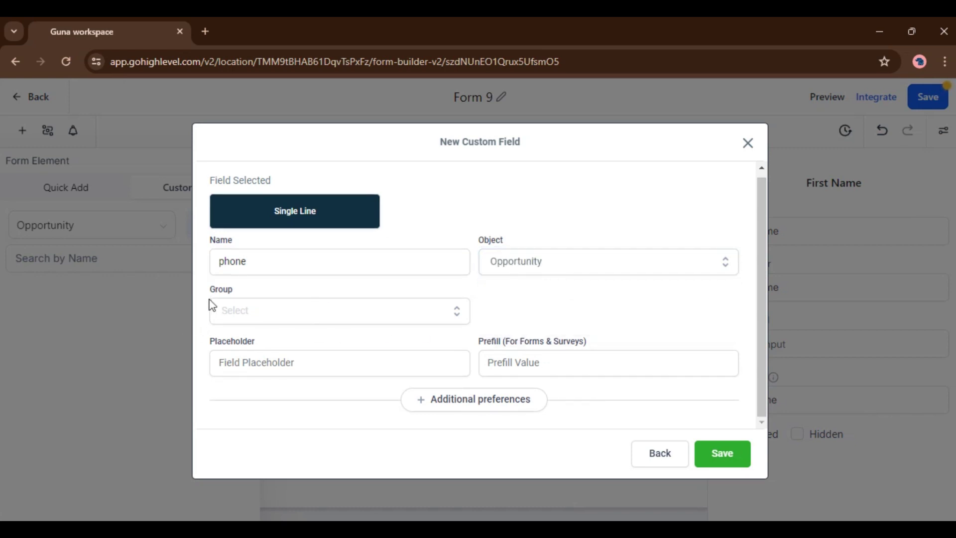
click(332, 320)
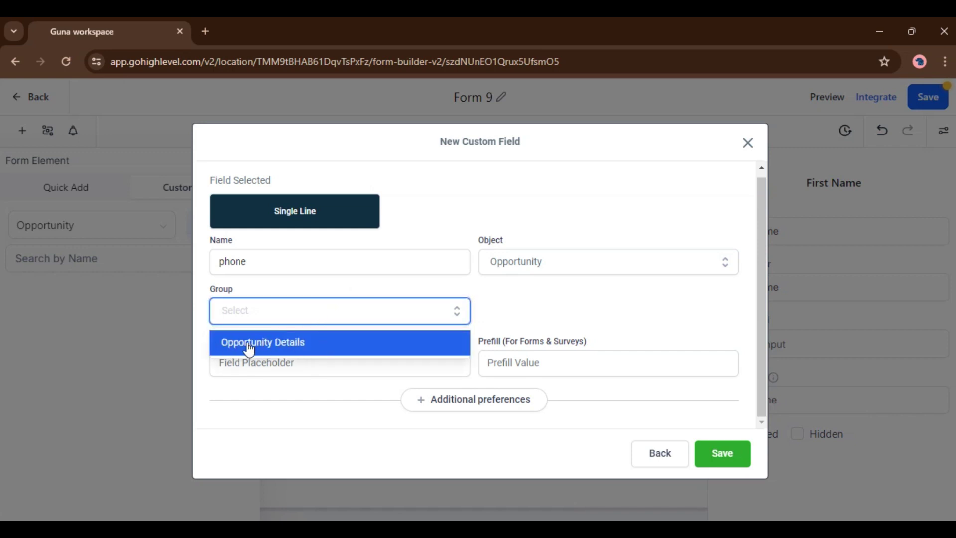
click(287, 344)
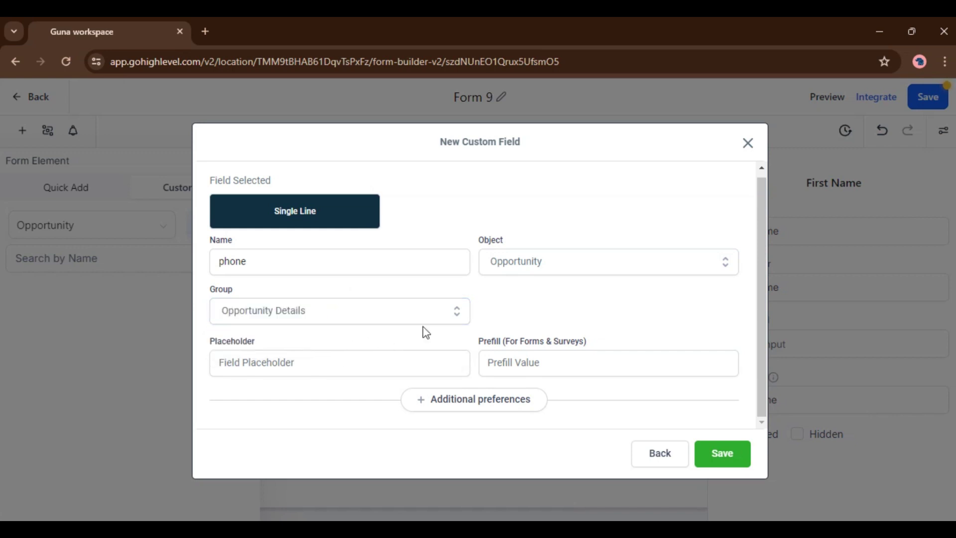
click(715, 454)
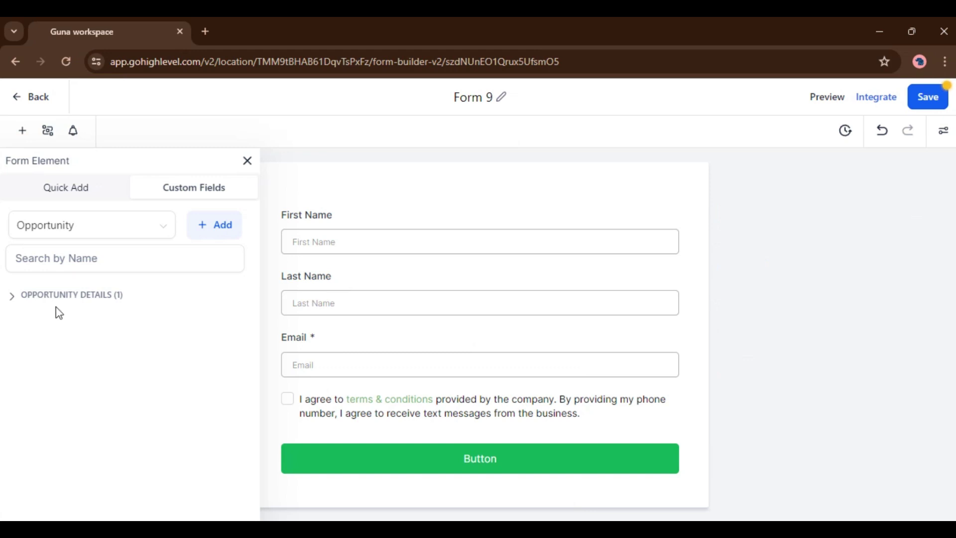
Expand Opportunity Details and drag the phone field into the form under Email
click(9, 303)
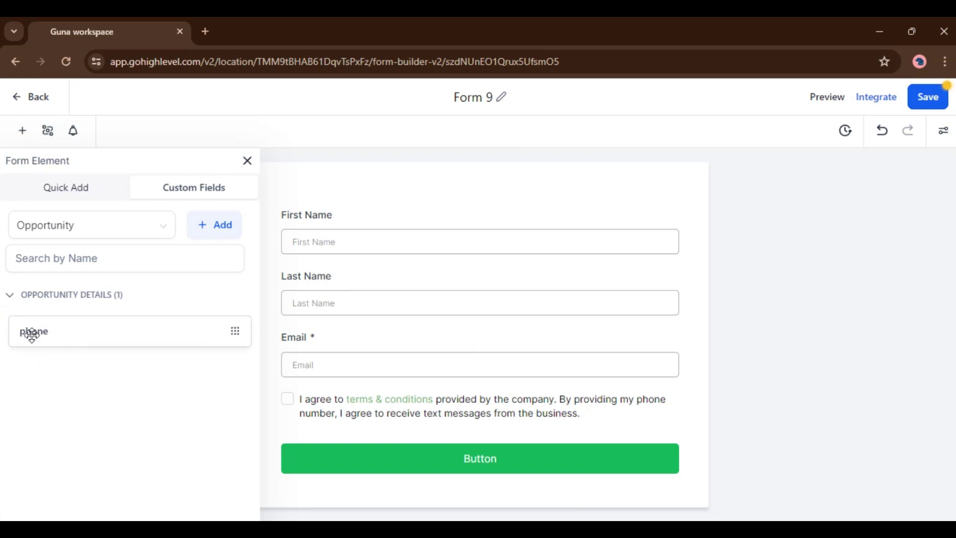
drag(30, 331, 359, 366)
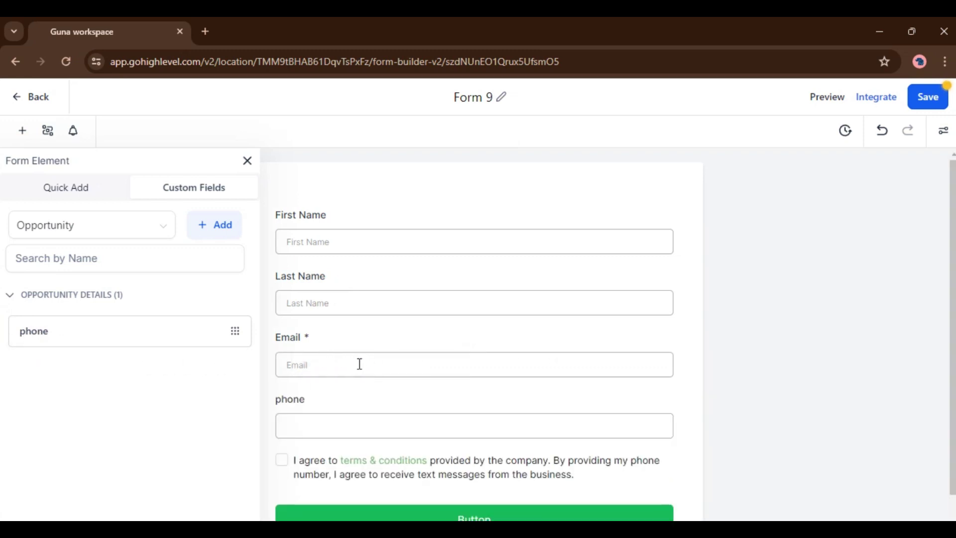
scroll(378, 366, down, 2)
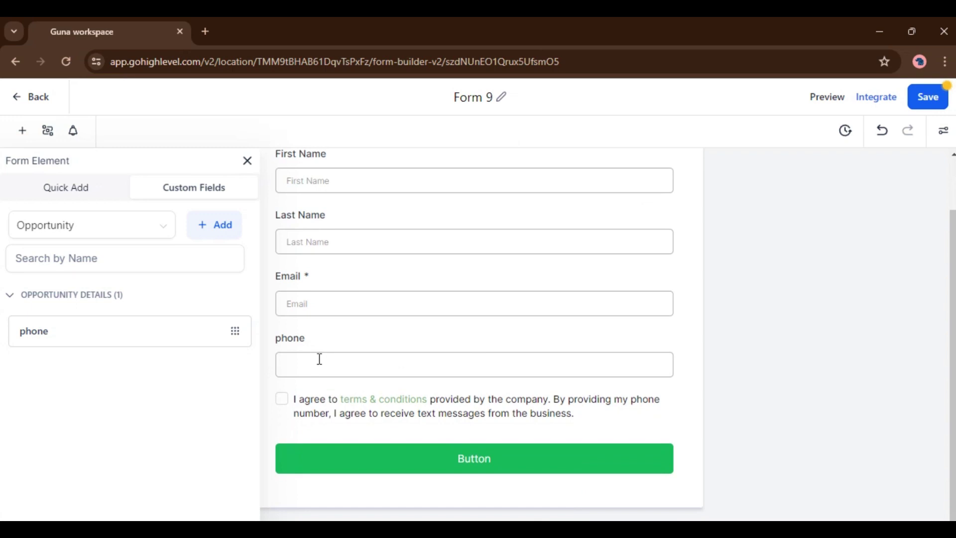
Set the phone field's opportunity to Marketing Audit Leads pipeline, Hot Leads stage, Open status
click(289, 346)
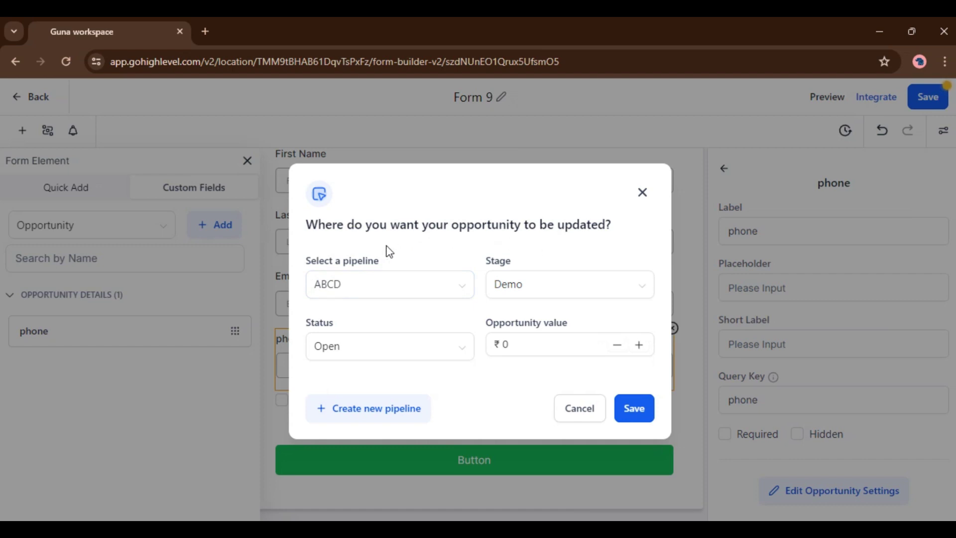
click(355, 285)
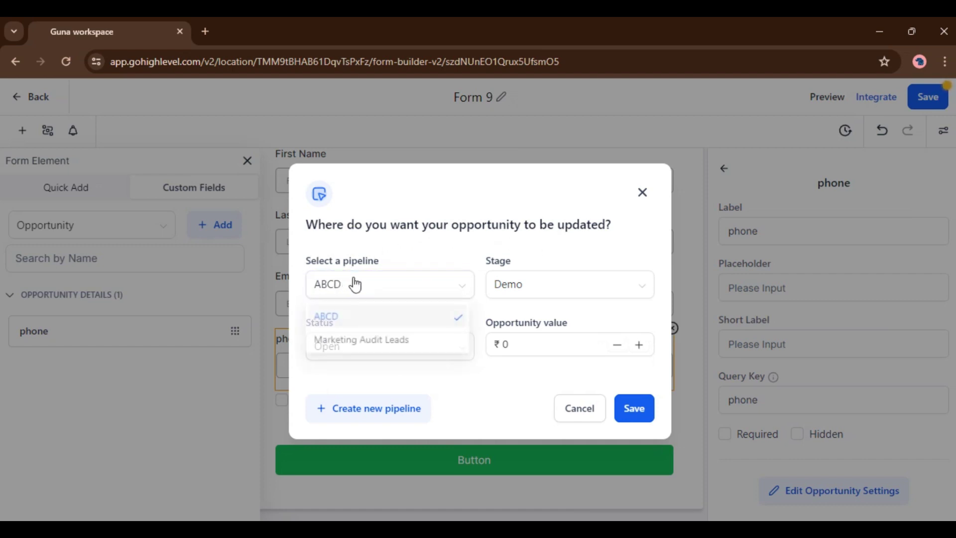
click(383, 342)
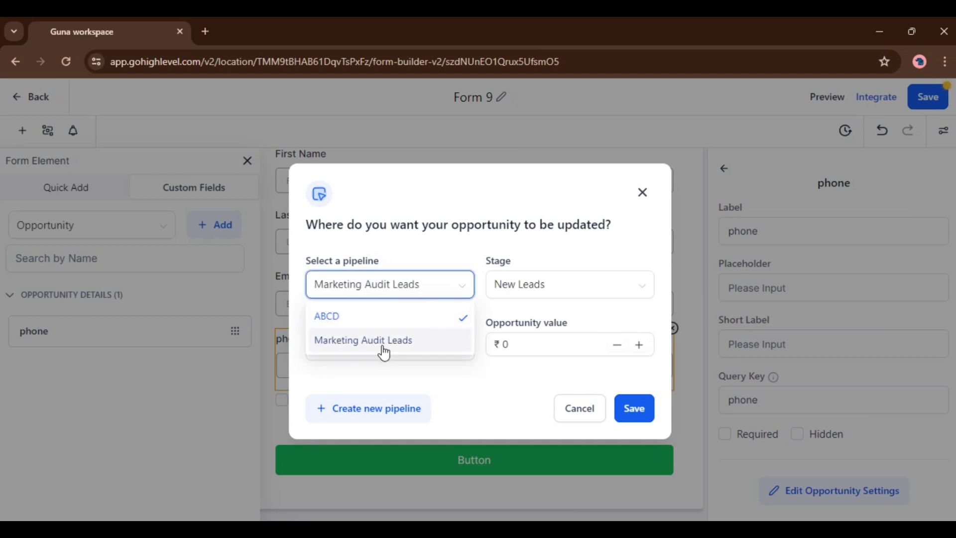
click(538, 292)
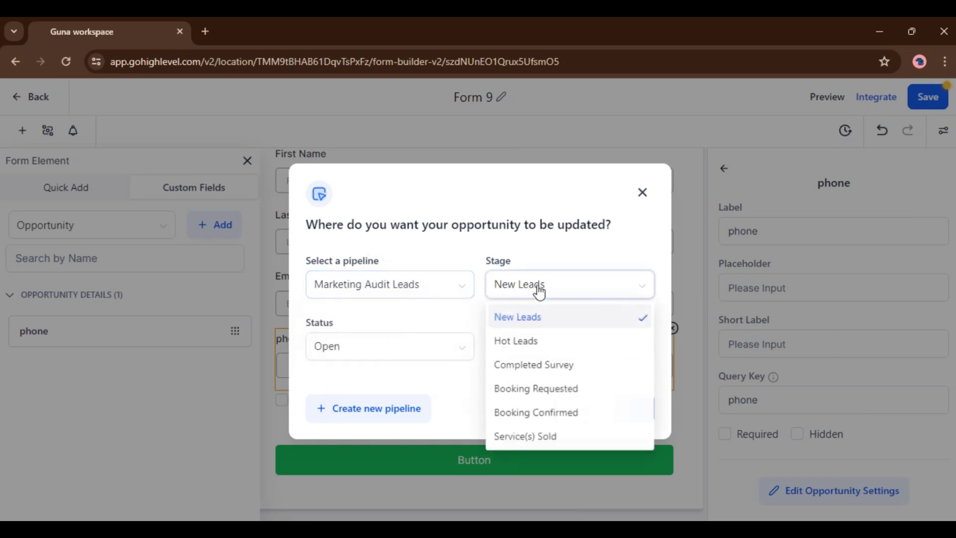
click(529, 349)
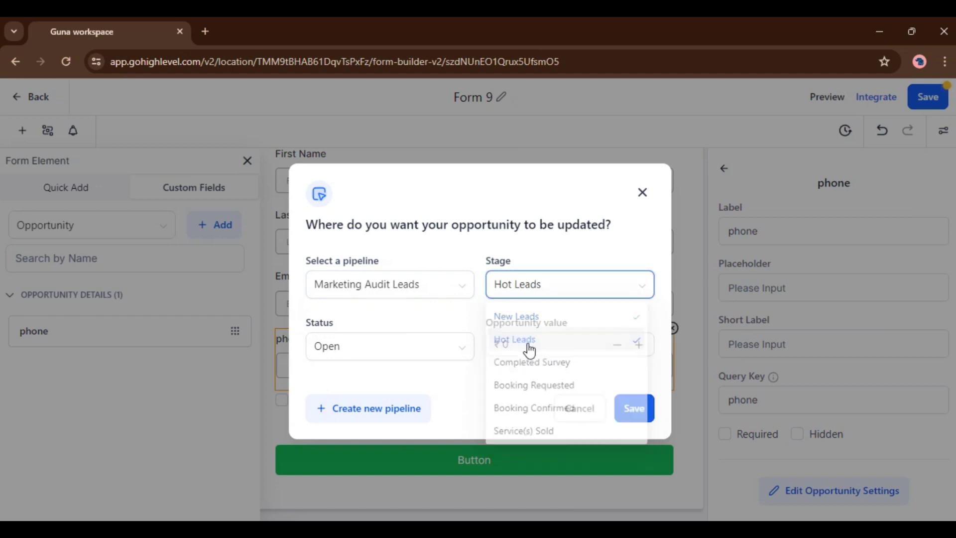
click(385, 355)
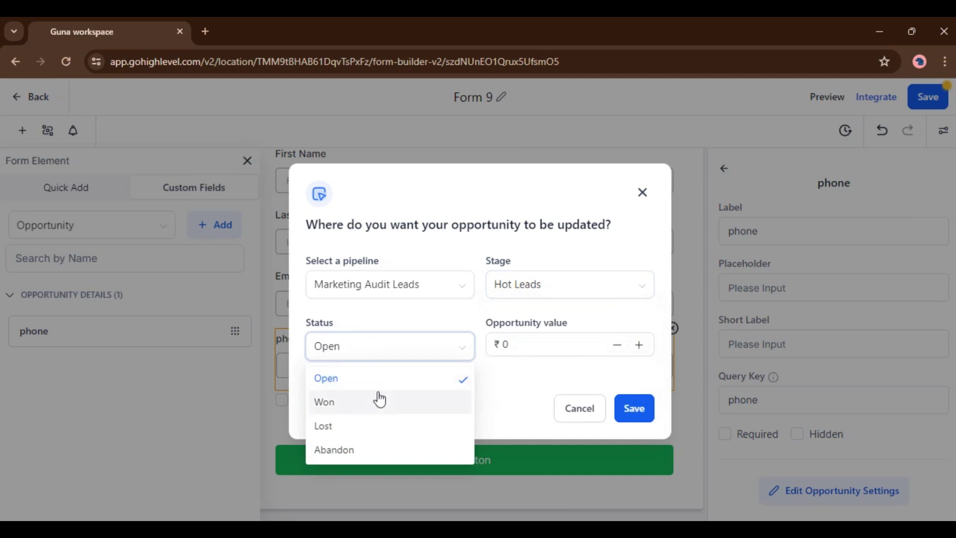
click(375, 383)
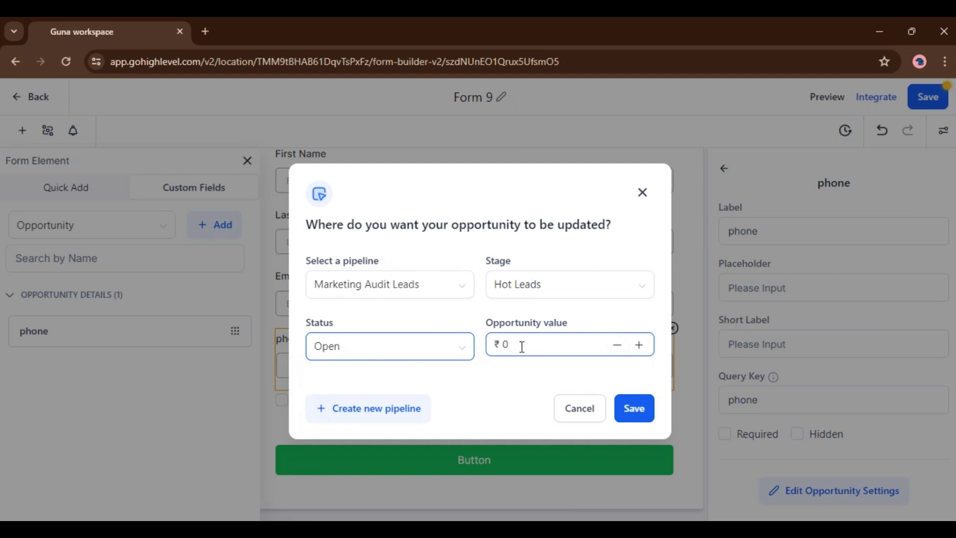
Set the opportunity value to 3234, confirm the settings, and save the form
click(521, 347)
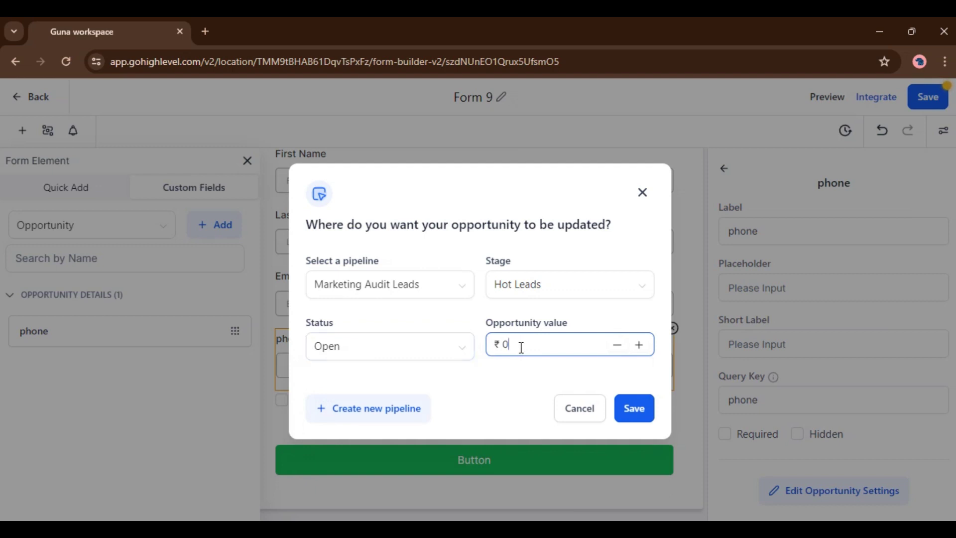
key(BackSpace)
text(3234)
click(640, 418)
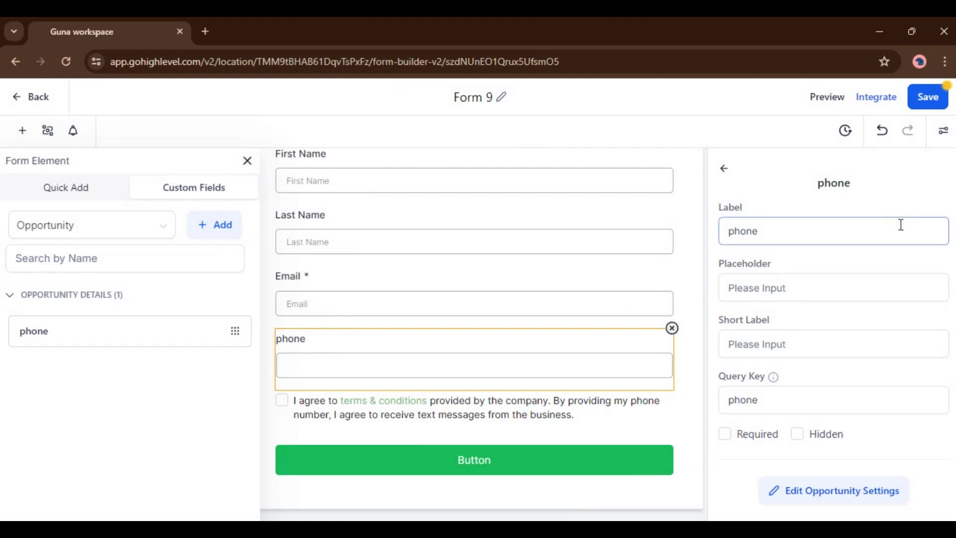
click(932, 107)
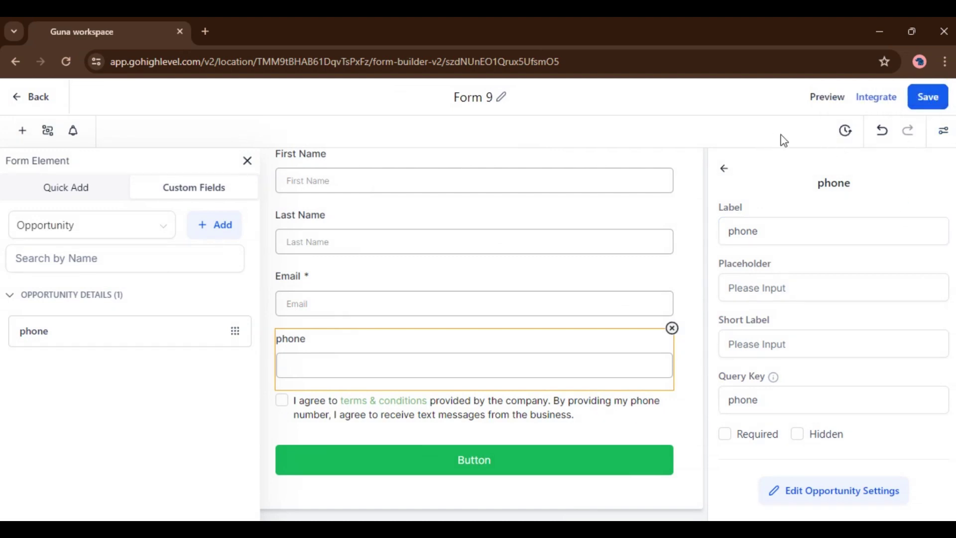
Preview the form and enter a test first name, last name and e-mail address
click(824, 103)
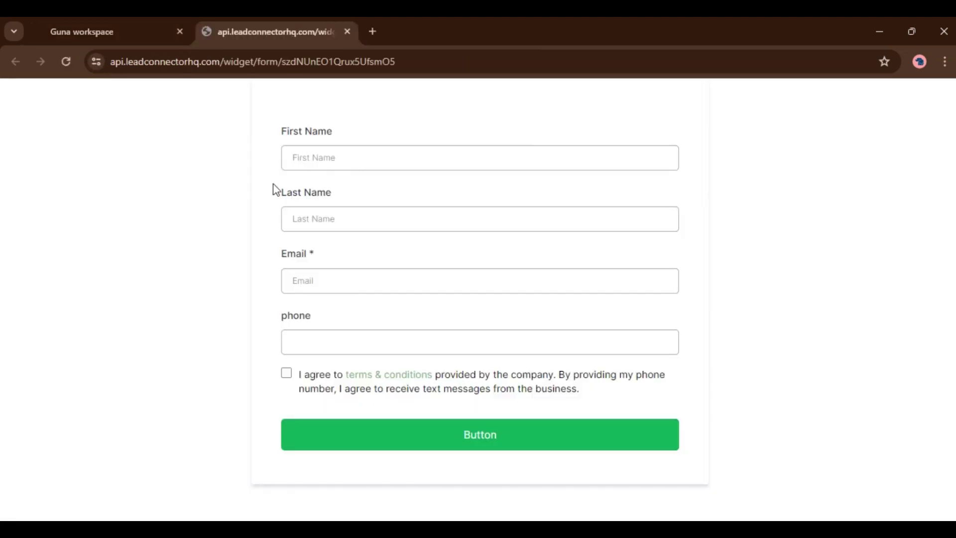
click(330, 153)
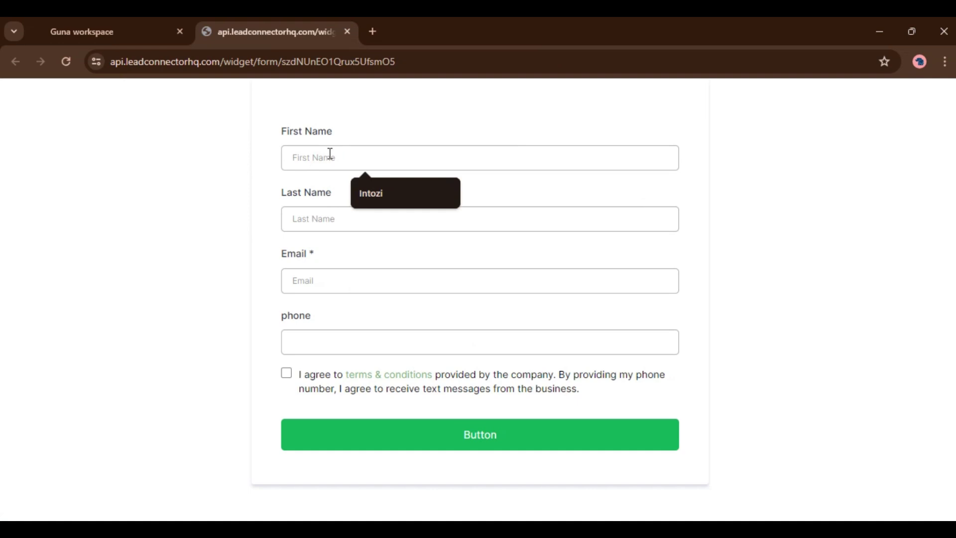
text(ABcd)
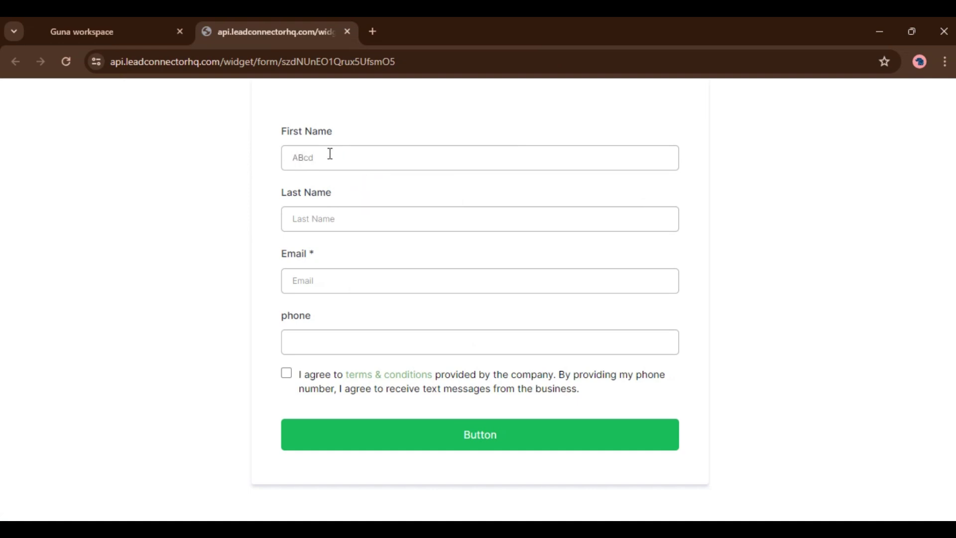
key(Tab)
text(dd)
click(353, 280)
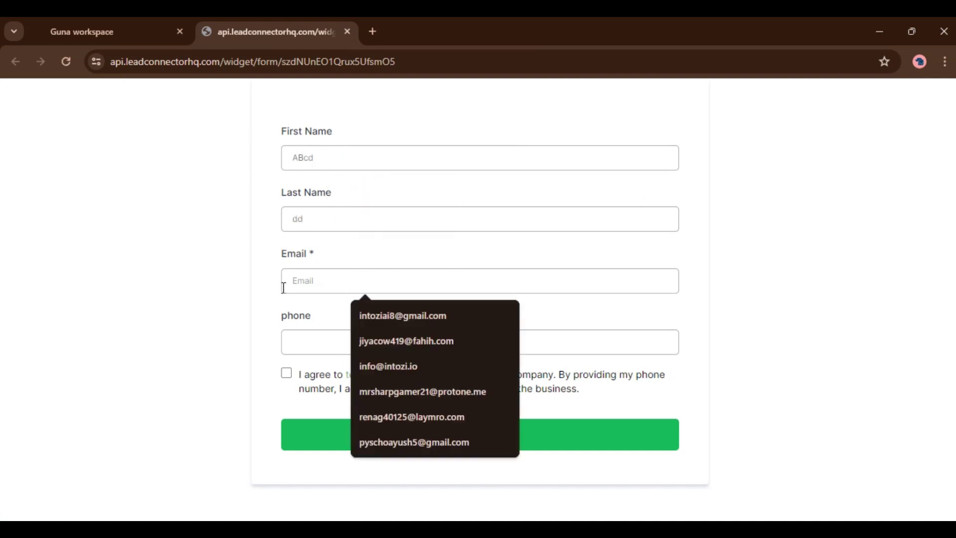
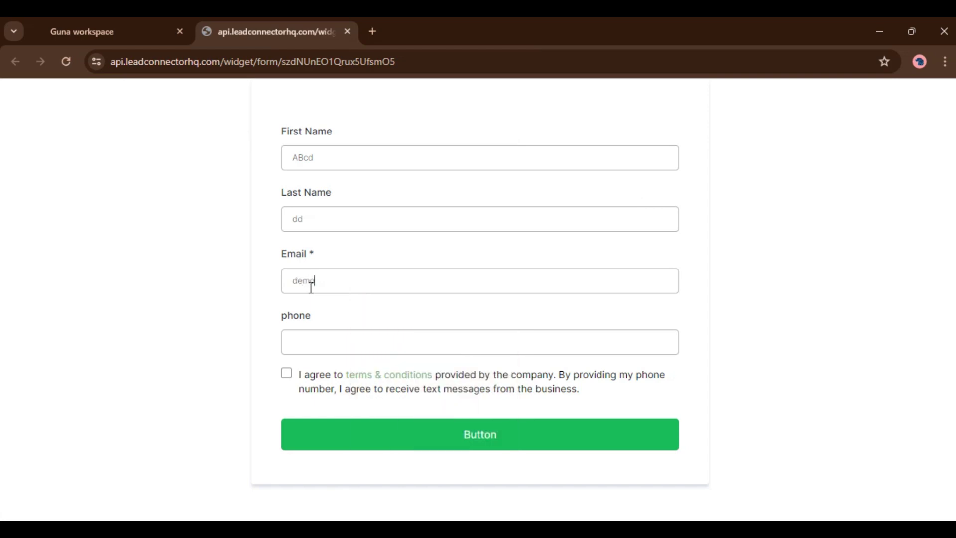
key(BackSpace)
key(BackSpace)
Enter a test phone number and tick the terms and conditions checkbox
click(340, 343)
text(88888888882)
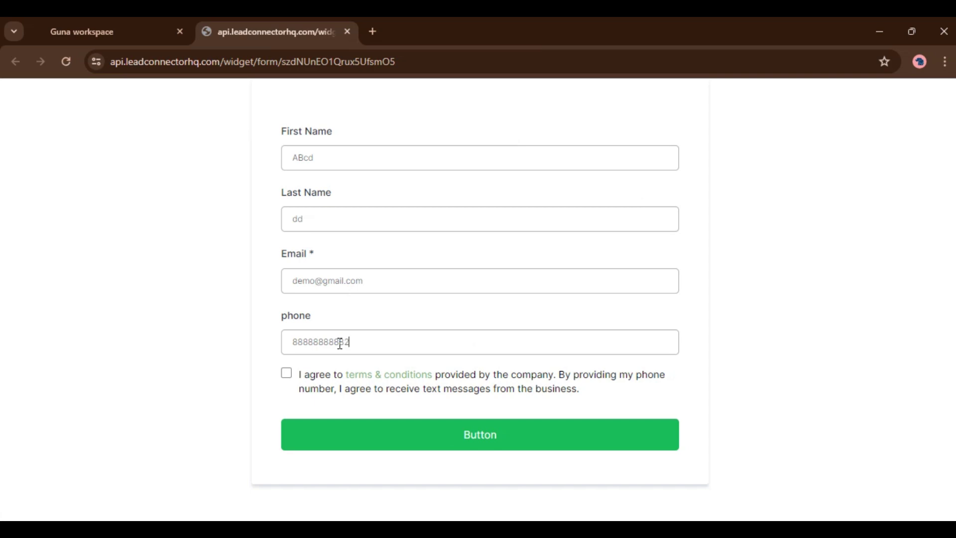
key(ctrl+a)
key(BackSpace)
click(287, 375)
Submit the test entry and return to the HighLevel workspace tab
click(469, 440)
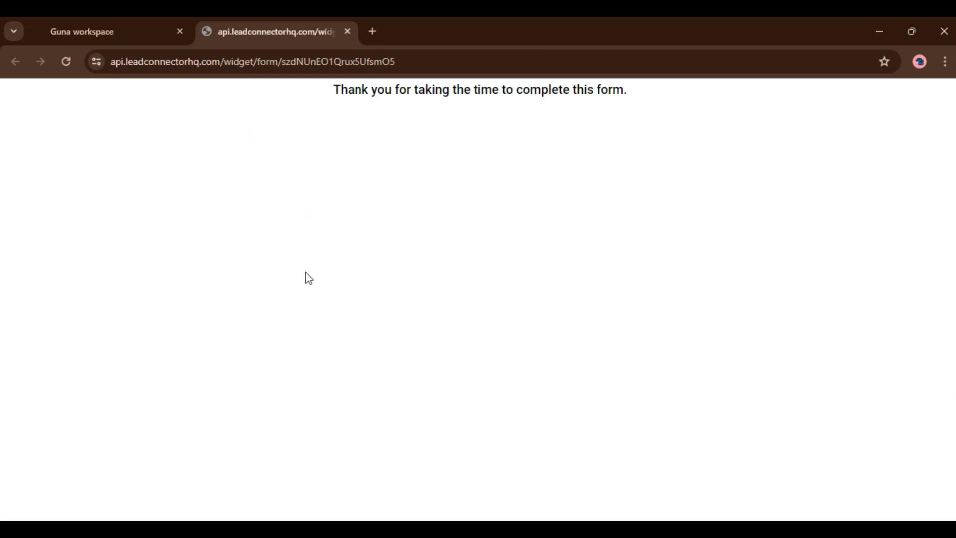
click(119, 40)
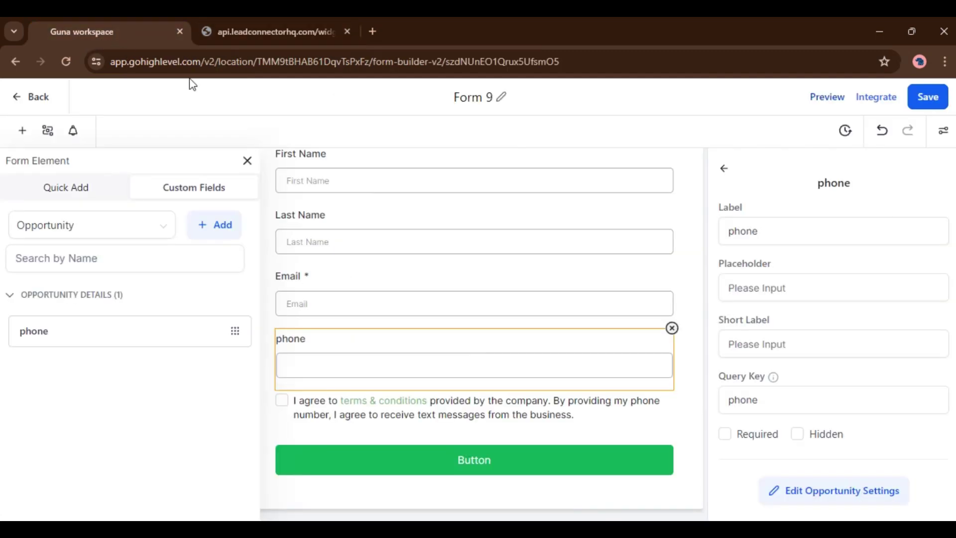